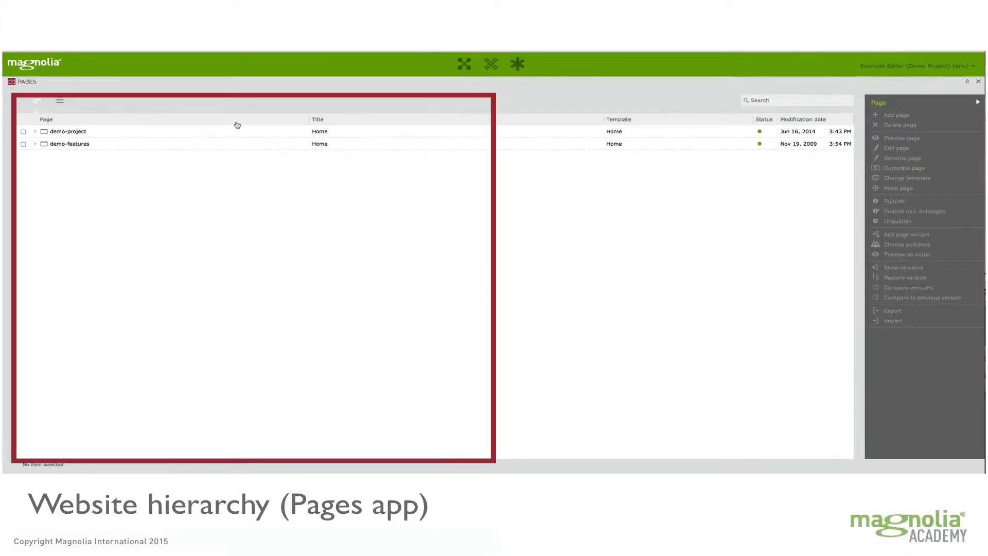
Expand demo-project, about, subsection-articles and news-and-events in the page tree
click(35, 132)
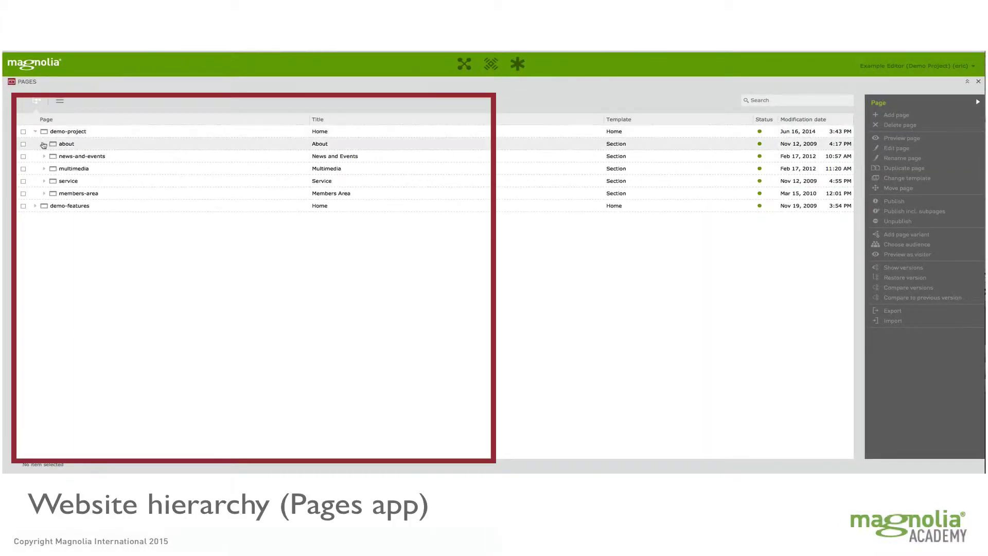
click(44, 144)
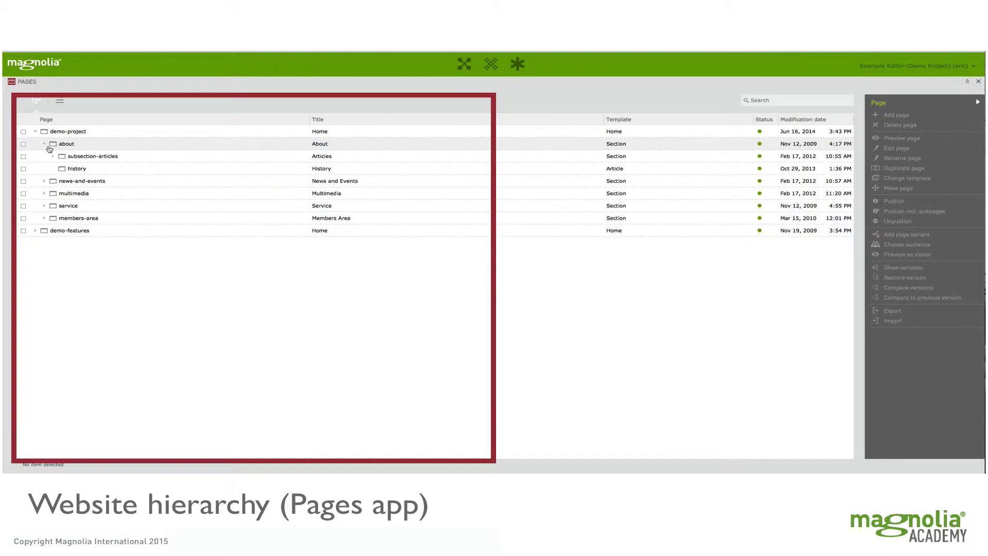
click(54, 156)
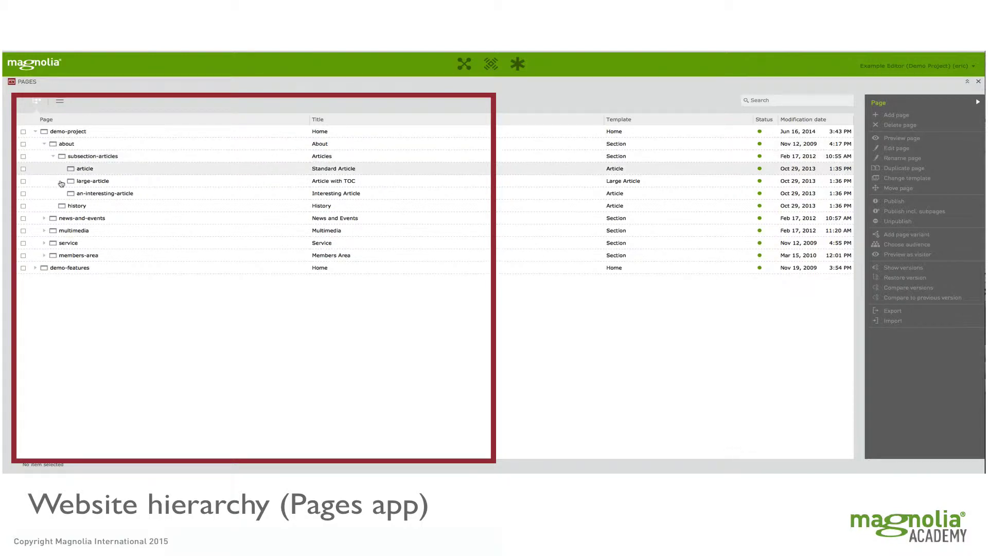
click(45, 219)
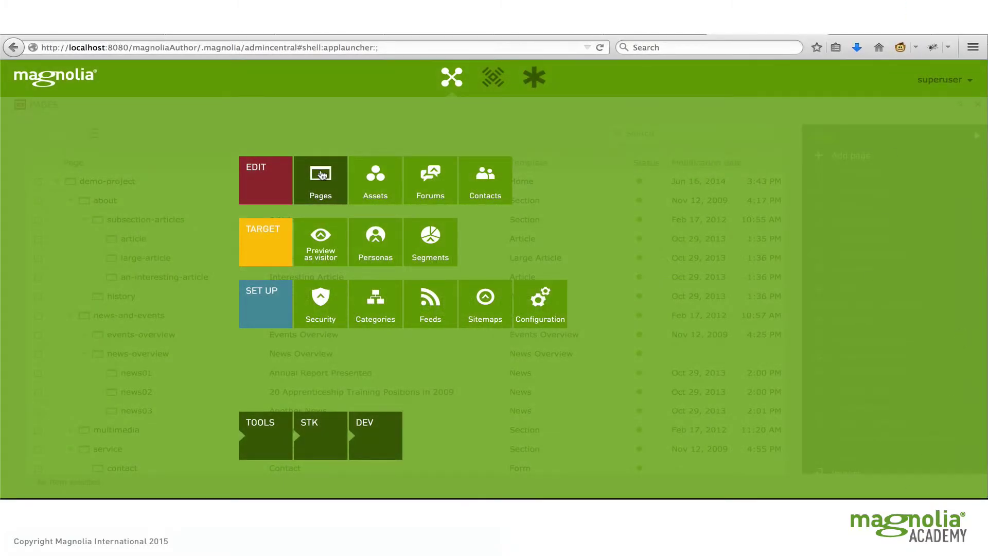
Launch the Pages app from the Edit group of the app launcher
click(322, 175)
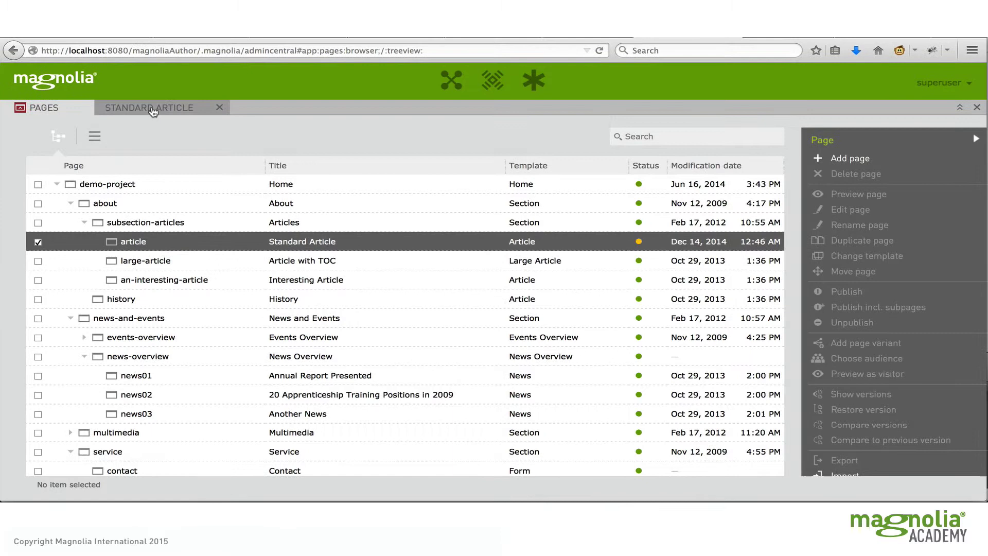
Switch to the Standard Article editor, scroll through it, and select the Extras area
click(157, 107)
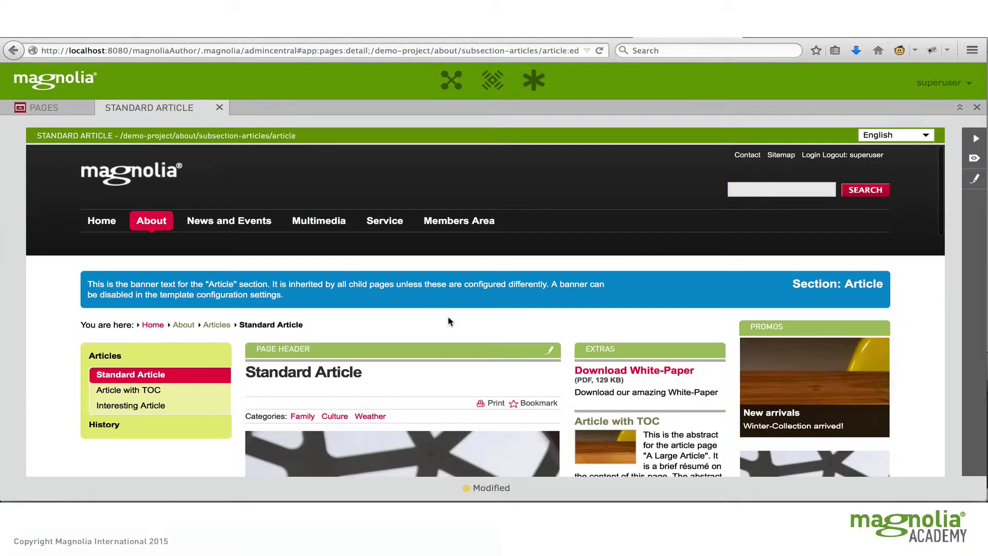
scroll(505, 332, down, 4)
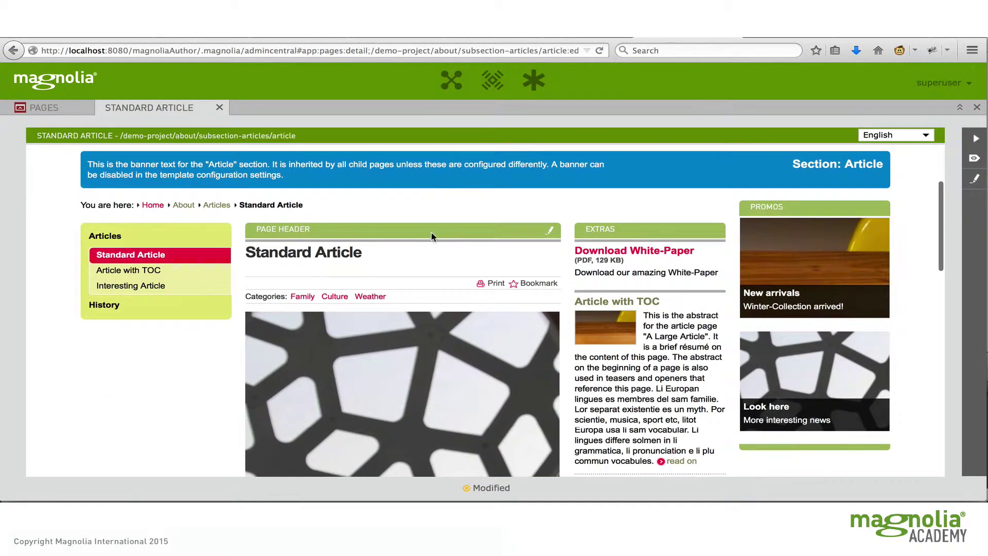
scroll(460, 309, down, 5)
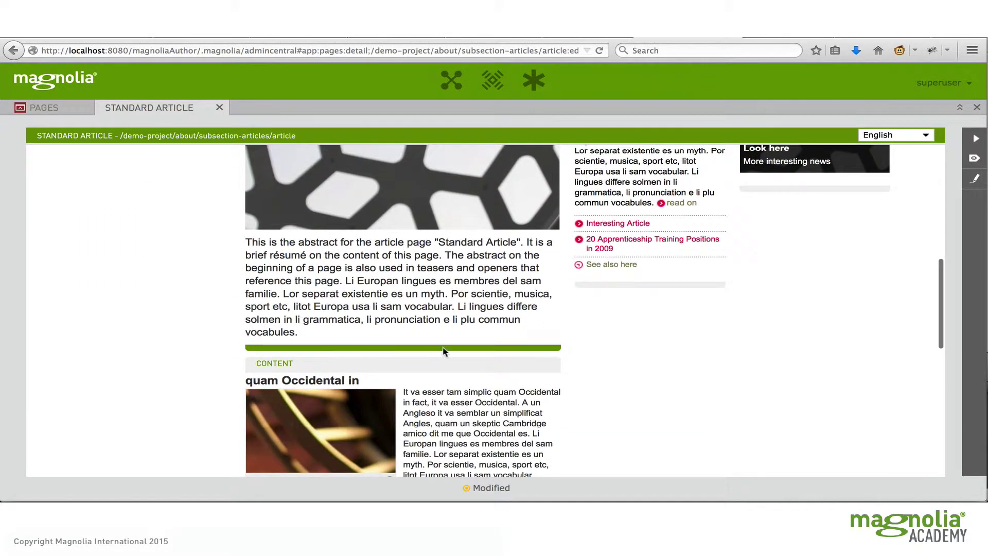
scroll(539, 297, up, 1)
scroll(537, 296, up, 5)
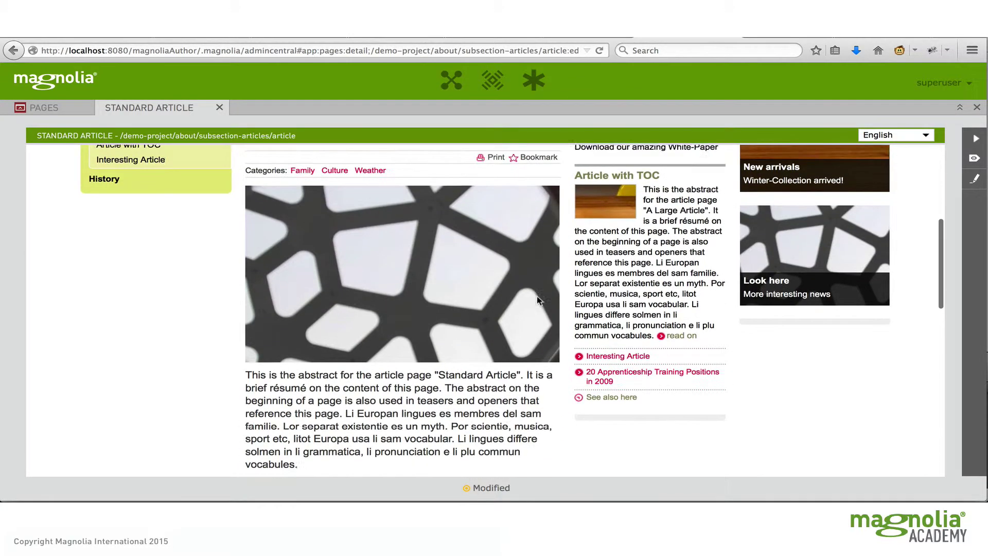
click(627, 234)
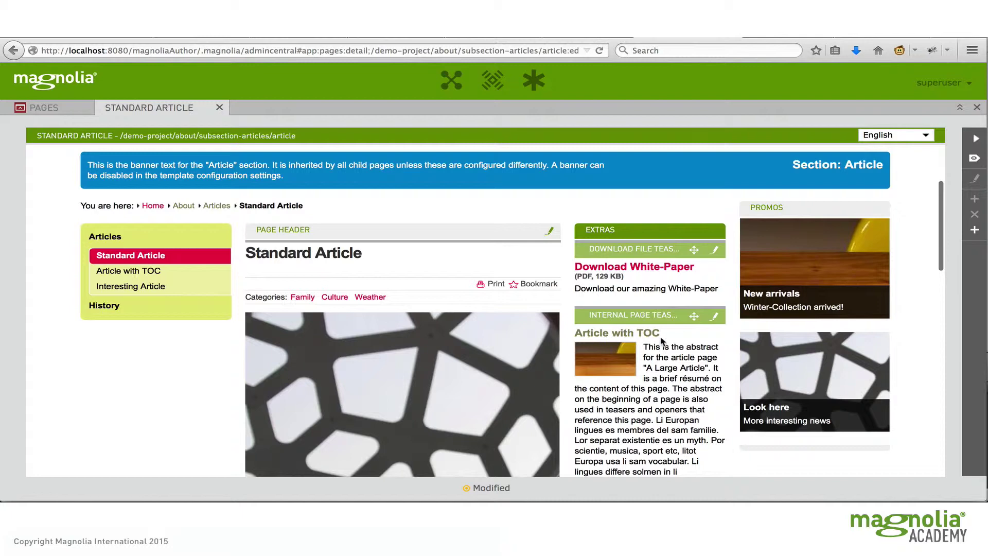
scroll(660, 346, down, 8)
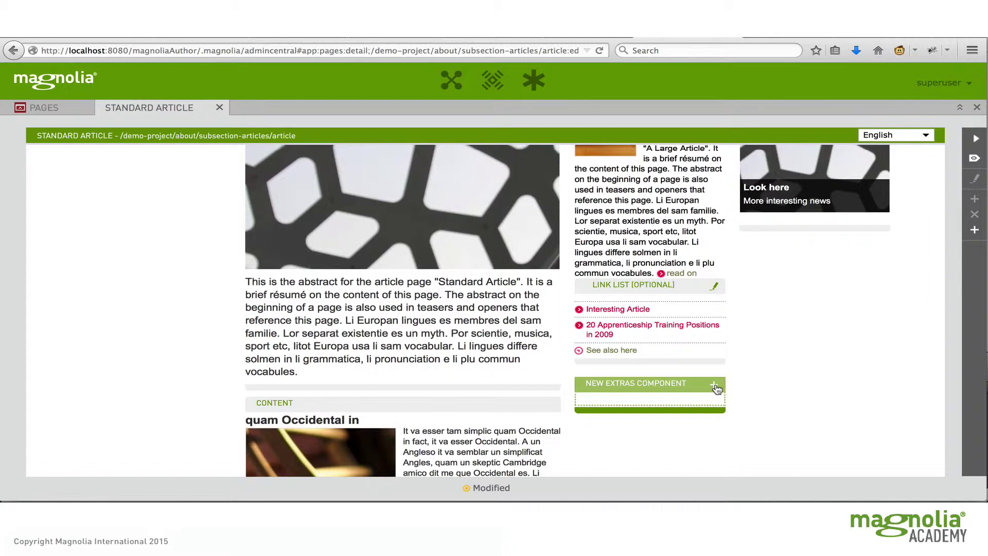
Add a Page comments component with alternative text 'Page Comments Example' to the Comments area
scroll(756, 357, down, 5)
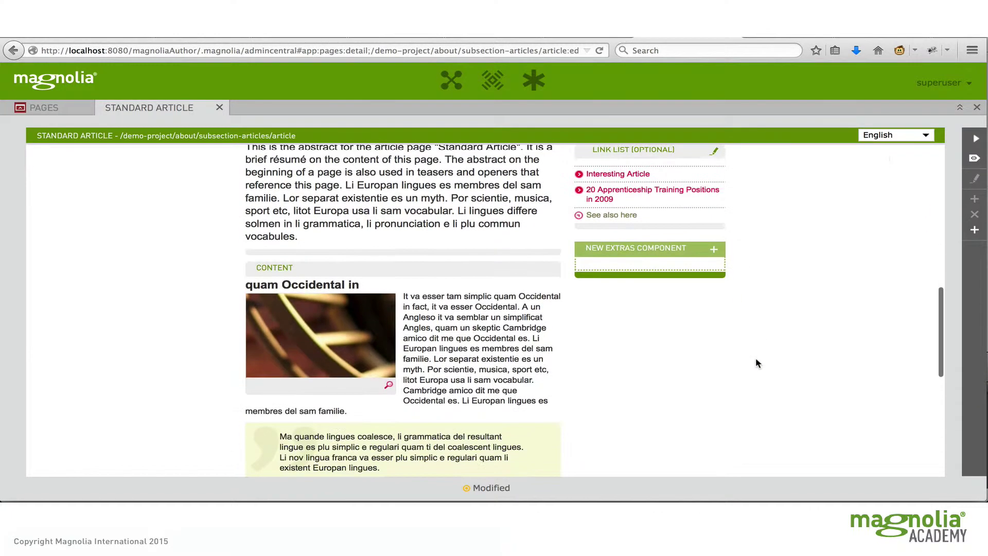
scroll(756, 362, down, 3)
click(456, 244)
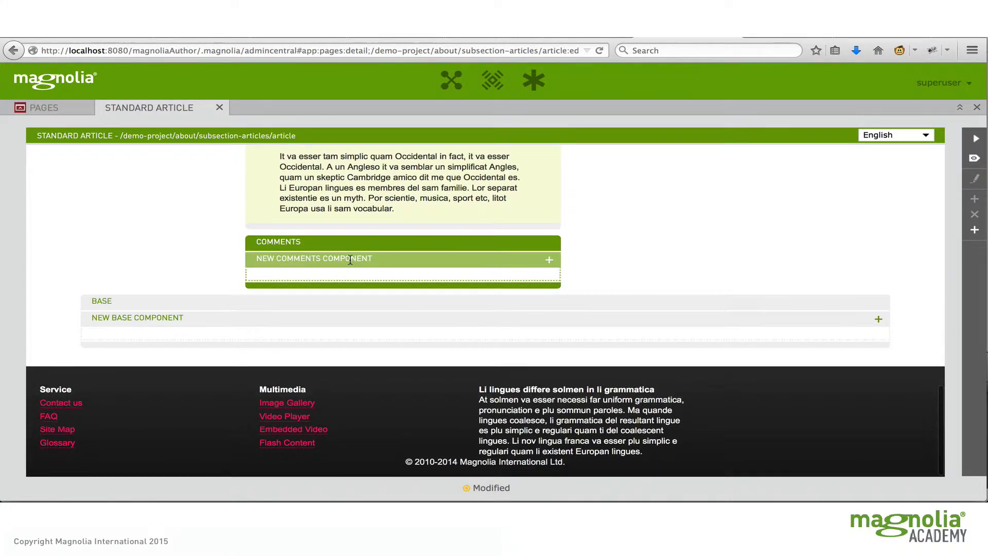
click(550, 262)
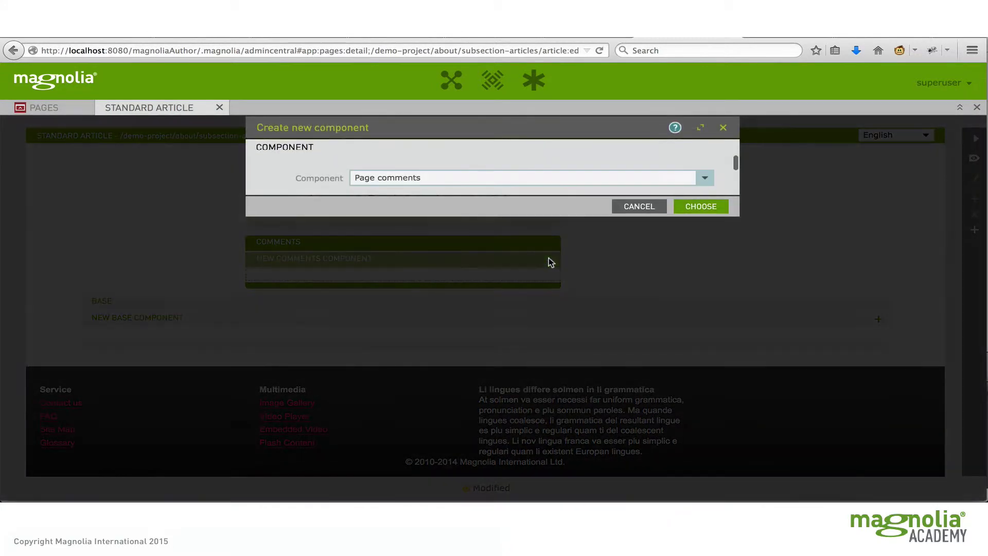
click(708, 183)
click(706, 192)
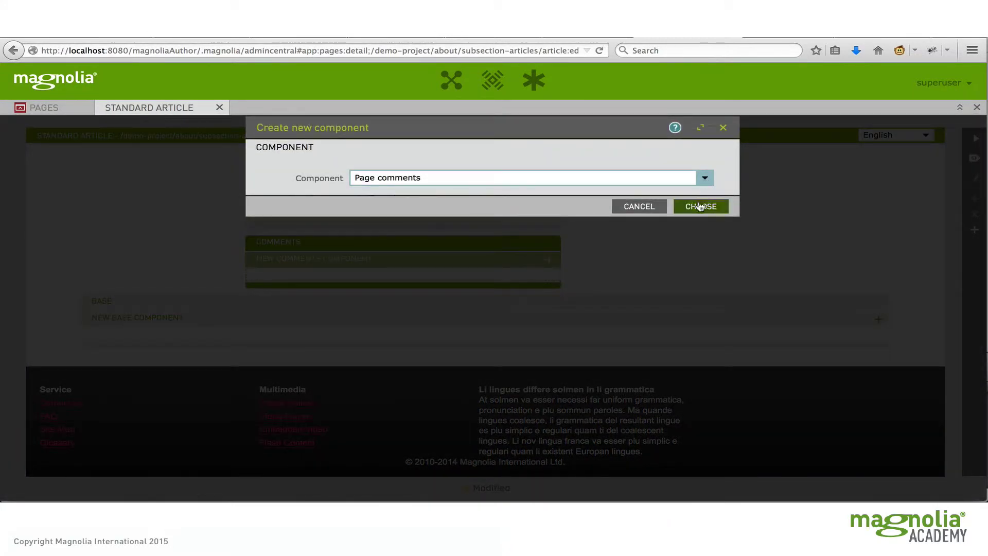
click(699, 205)
click(511, 240)
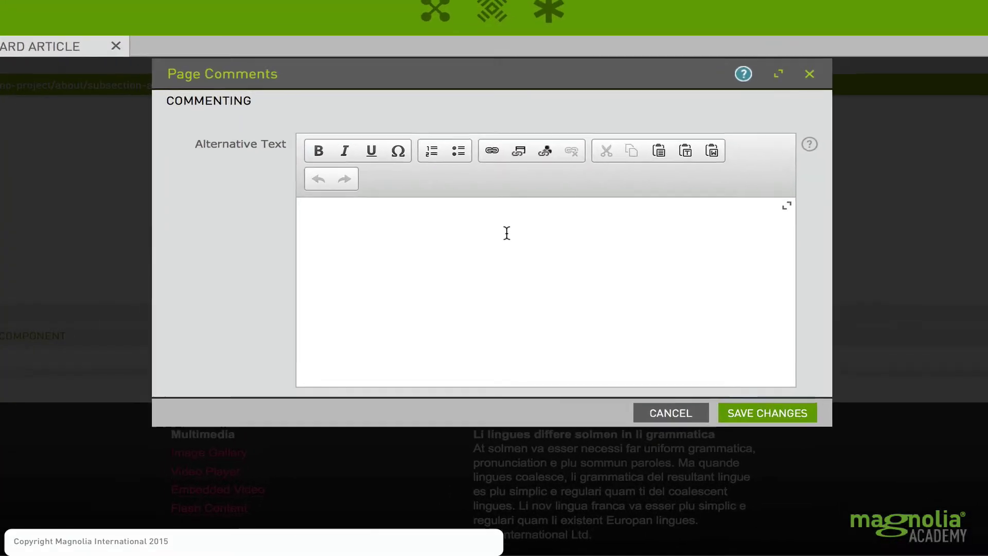
text(Pag)
text(e Comments)
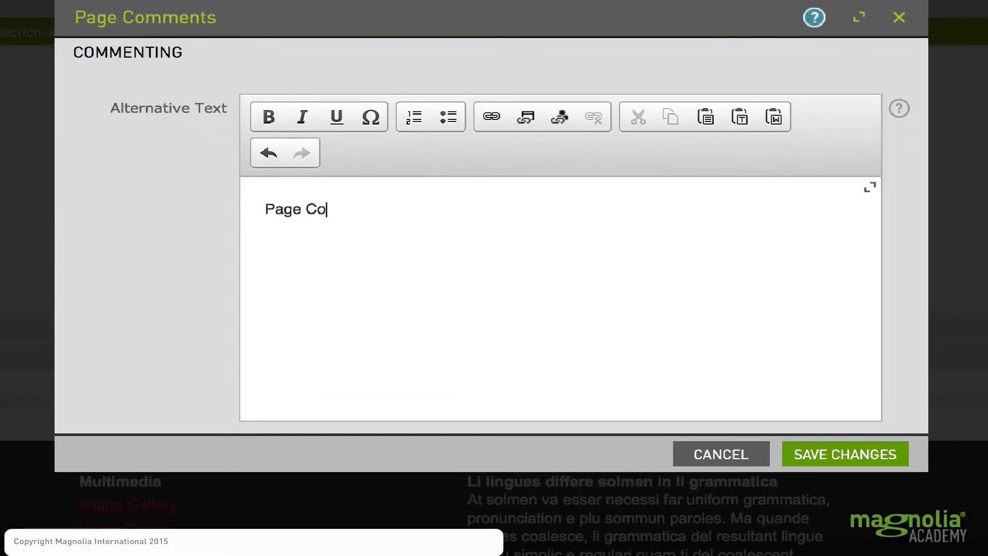
text( Example)
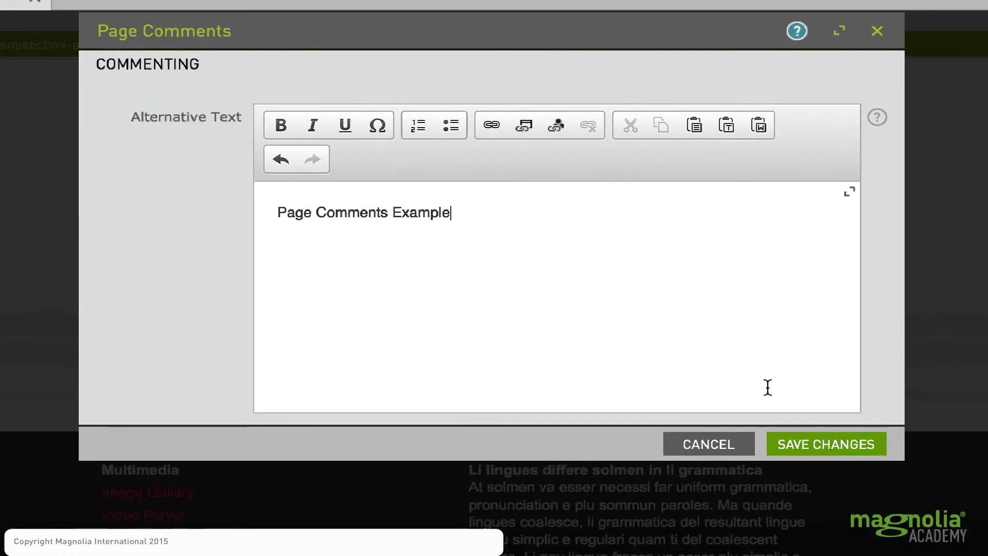
click(845, 454)
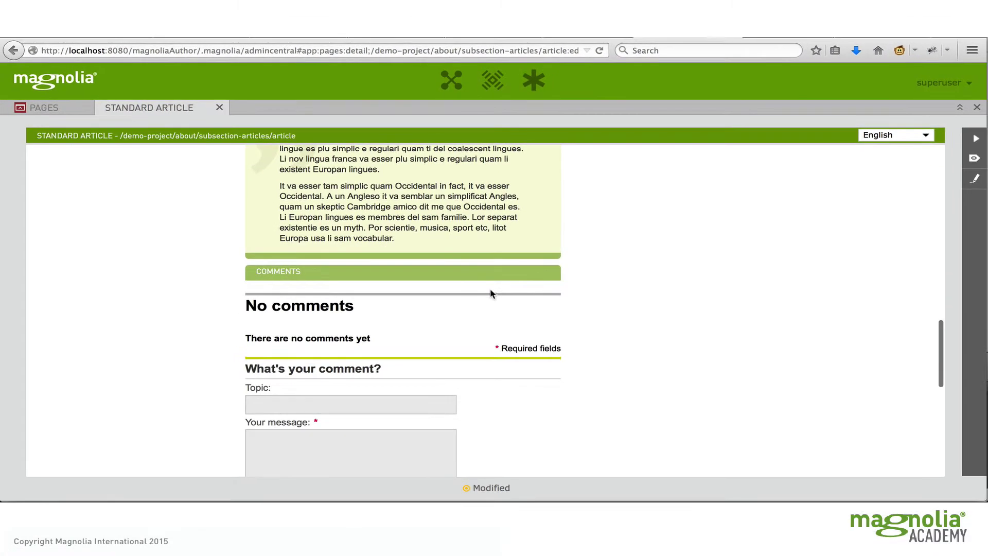
scroll(502, 287, down, 6)
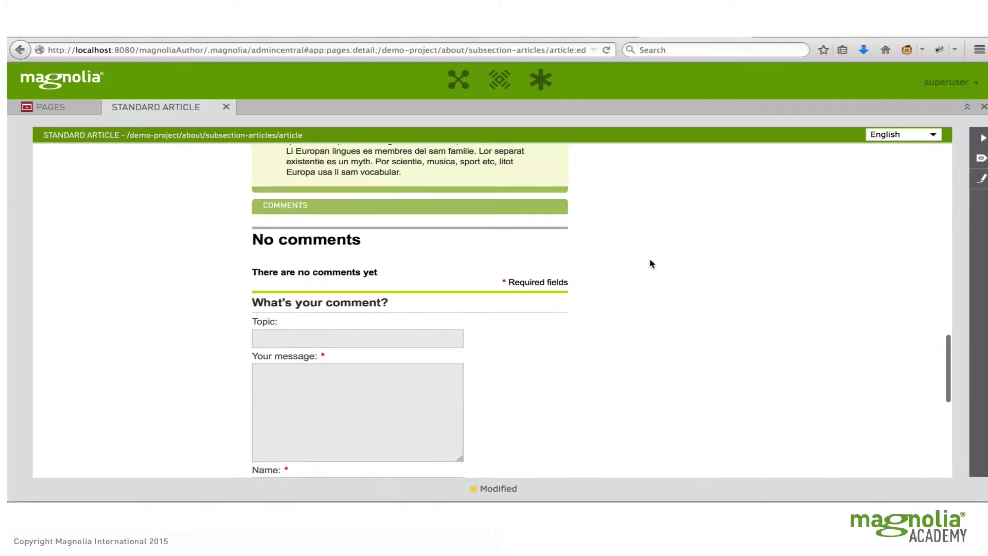
Add a Link List component with teaser title 'Link List Example' to Extras and save
scroll(650, 263, up, 15)
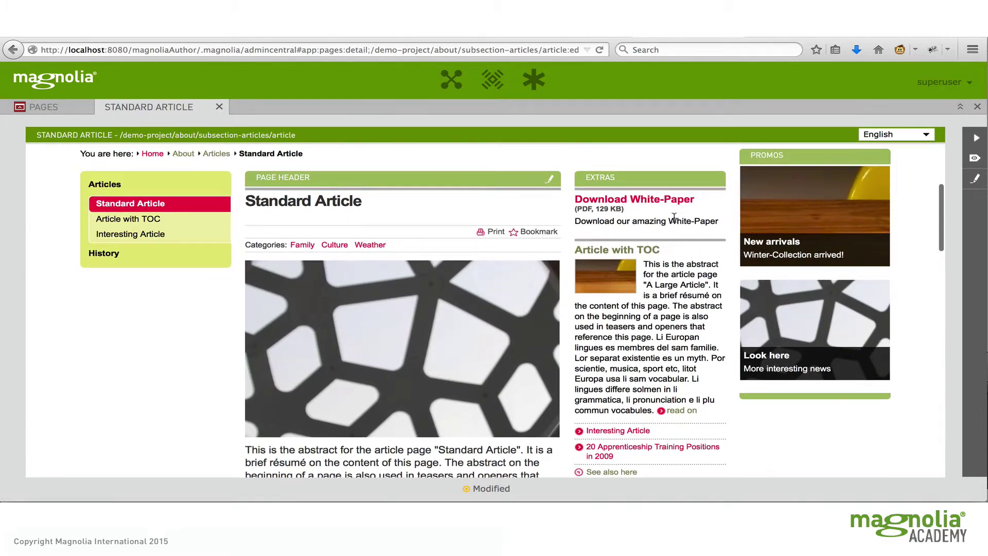
click(659, 175)
scroll(676, 299, down, 3)
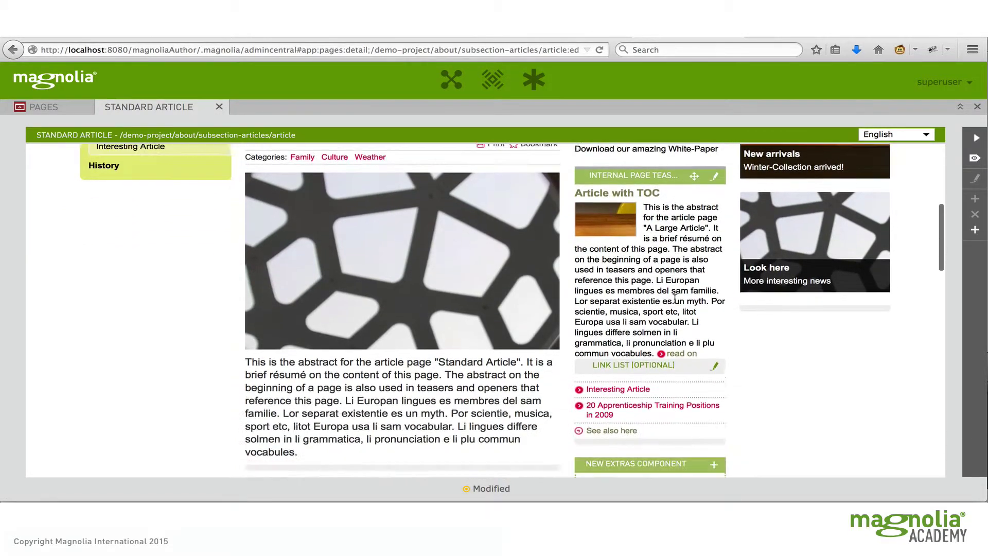
scroll(675, 299, down, 3)
click(712, 307)
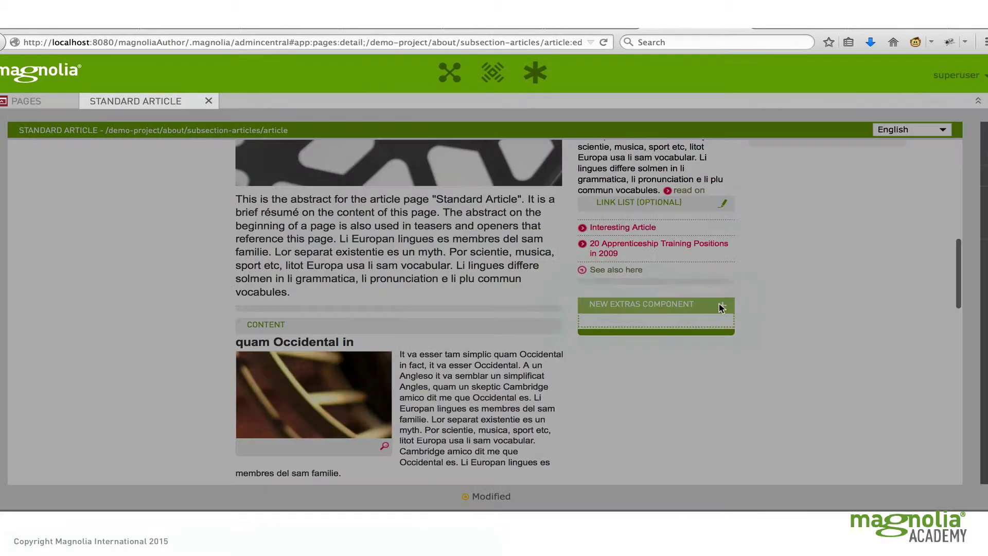
click(712, 175)
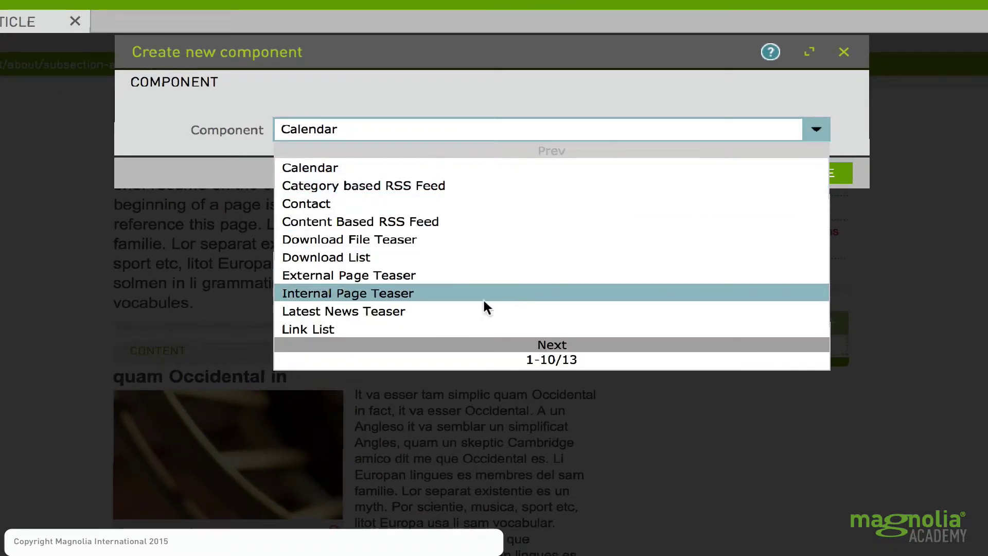
click(433, 332)
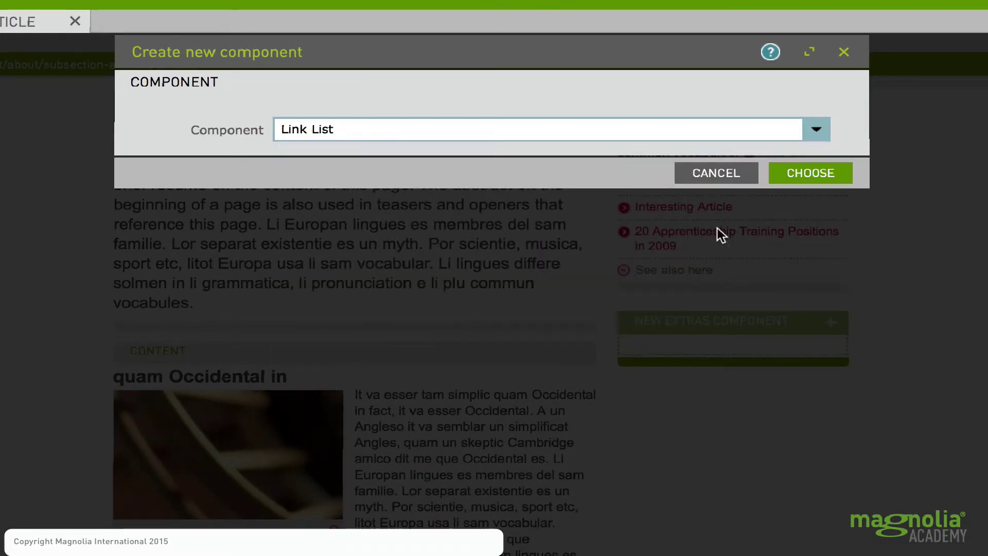
click(810, 172)
text(L)
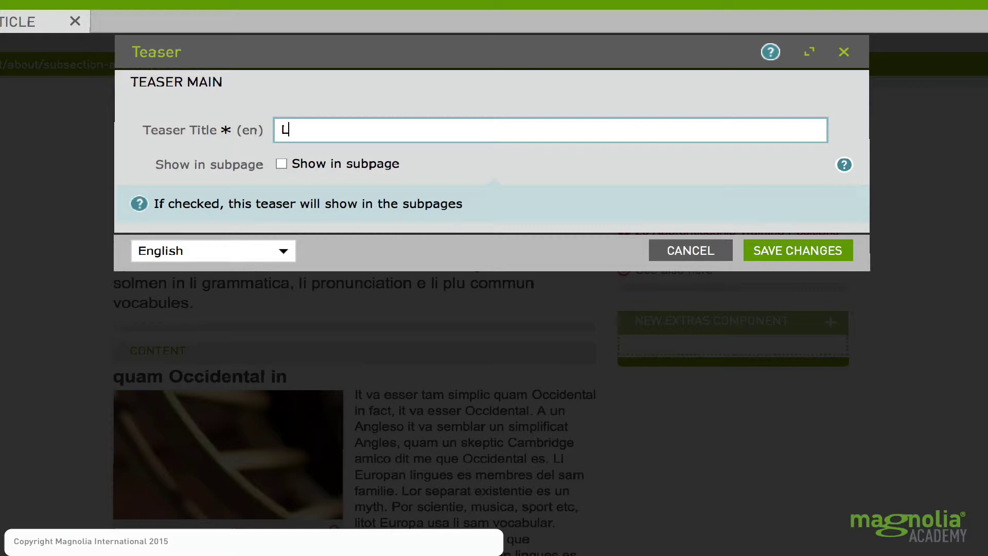
text(ink List Exam)
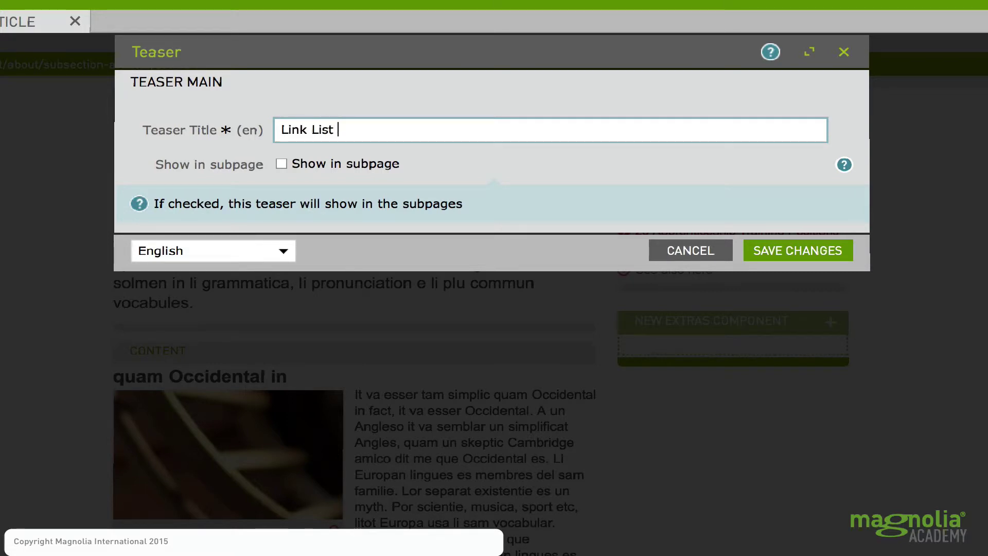
text(ple)
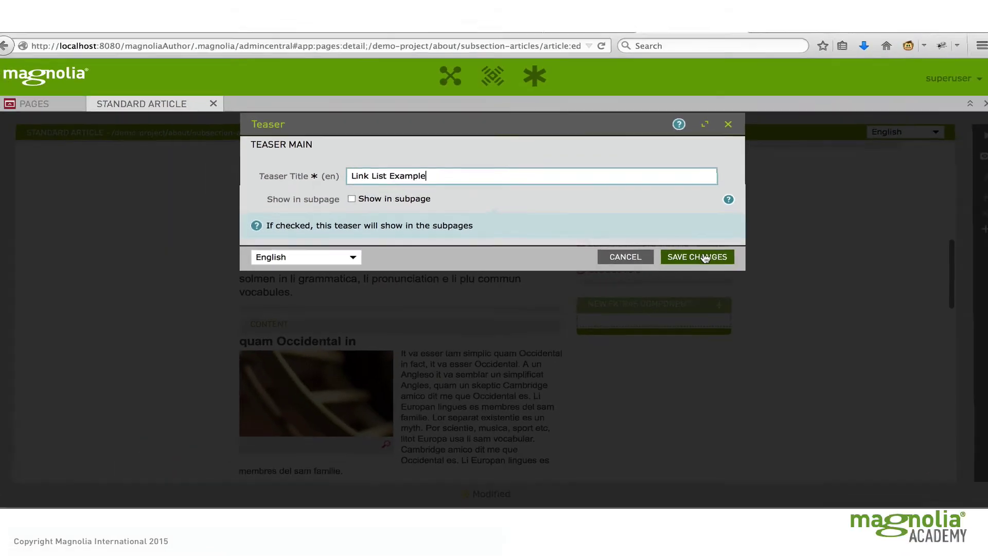
click(706, 258)
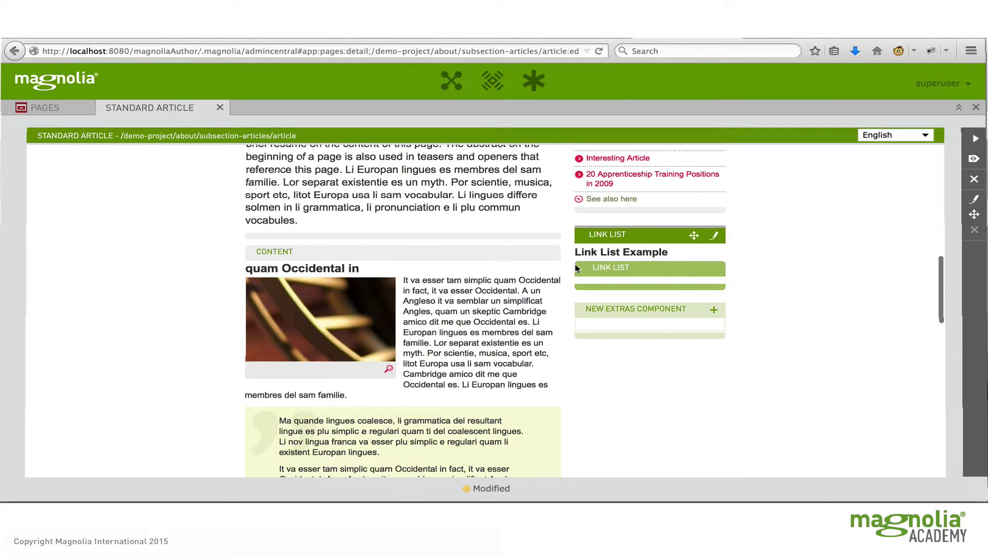
click(686, 268)
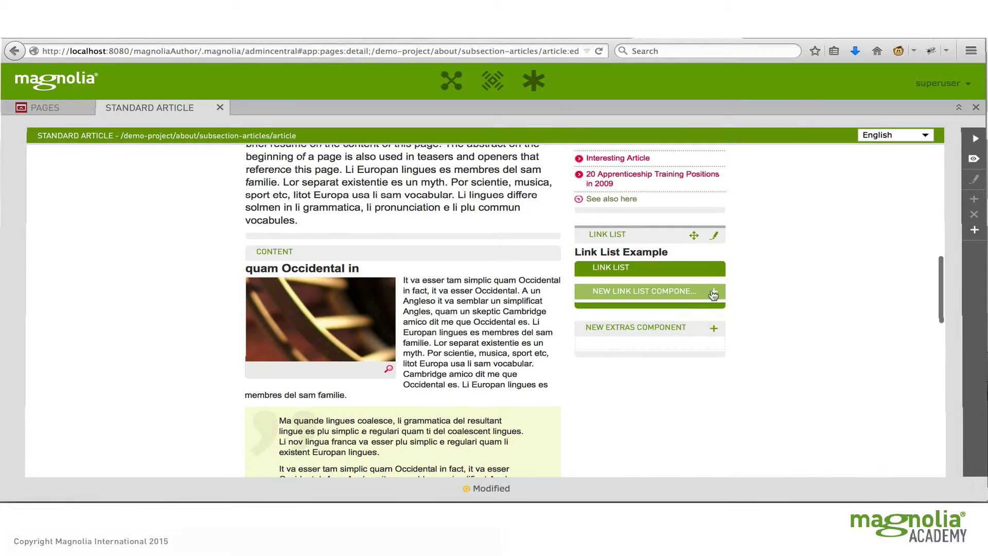
click(714, 292)
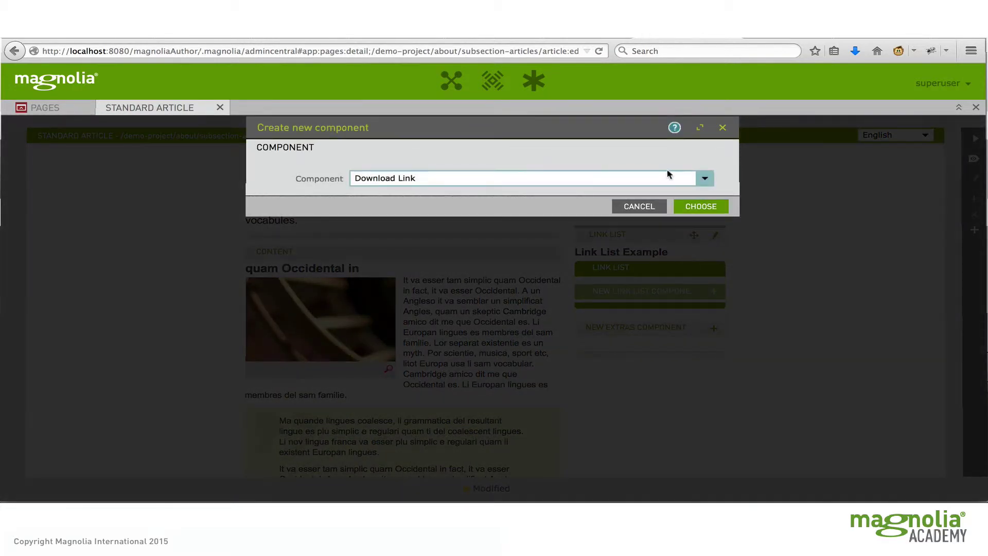
click(703, 179)
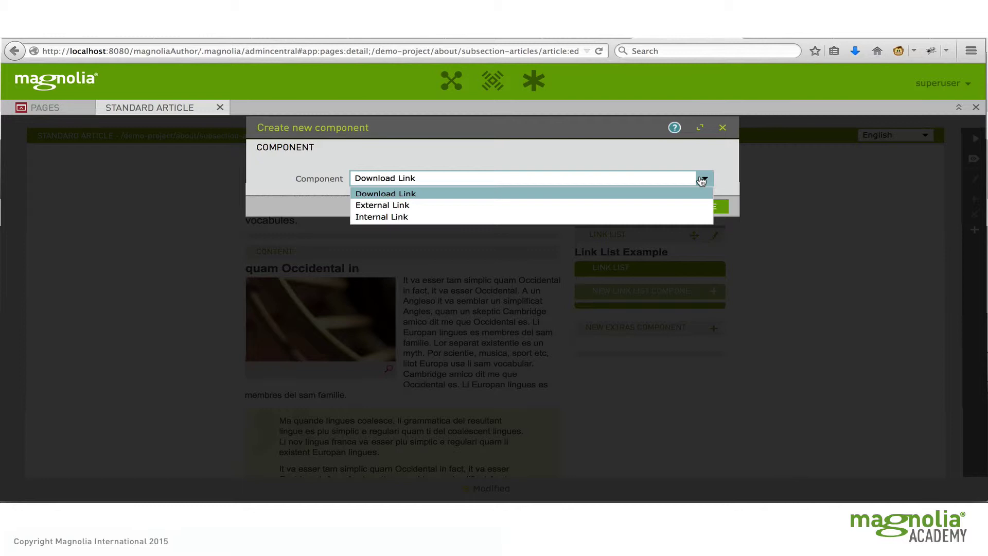
click(723, 127)
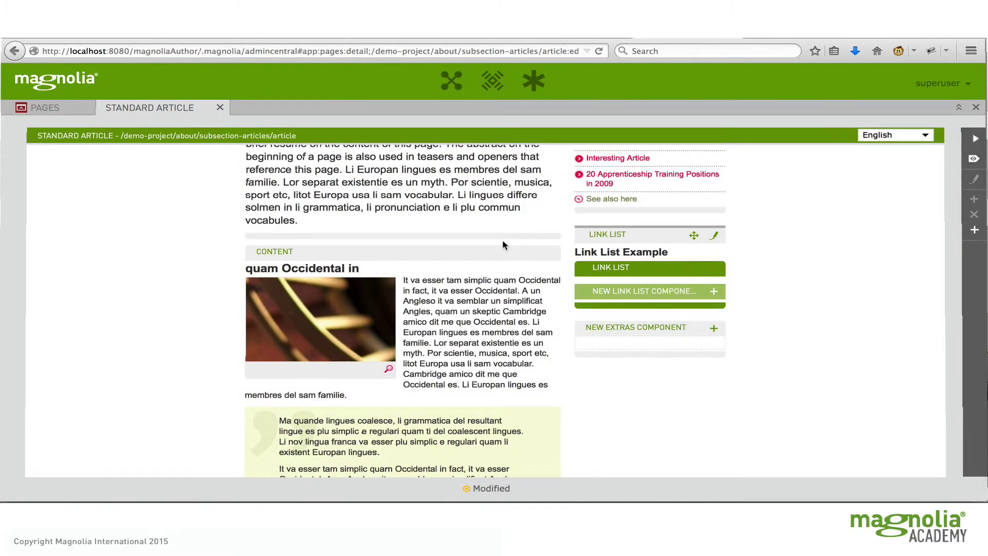
scroll(502, 240, up, 6)
scroll(503, 248, up, 4)
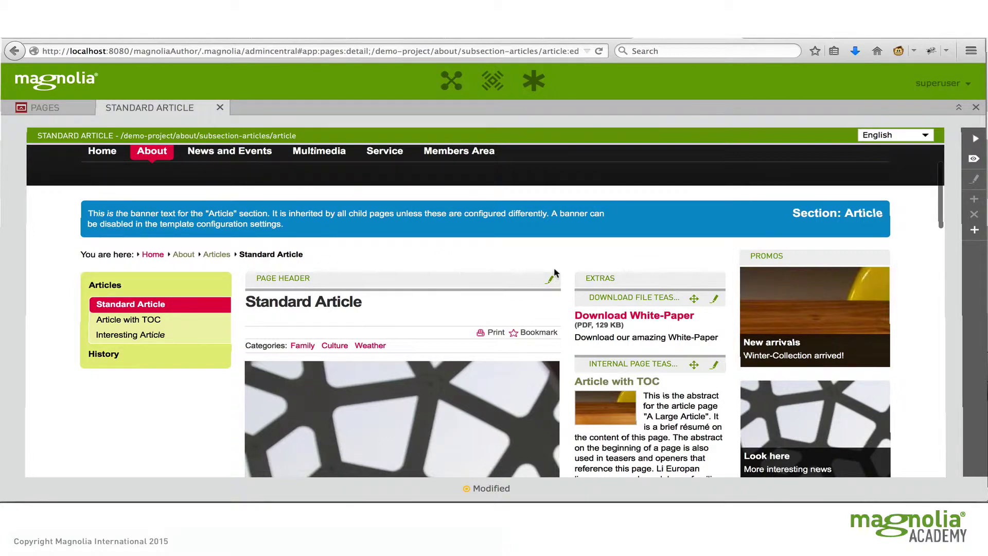
scroll(564, 294, down, 10)
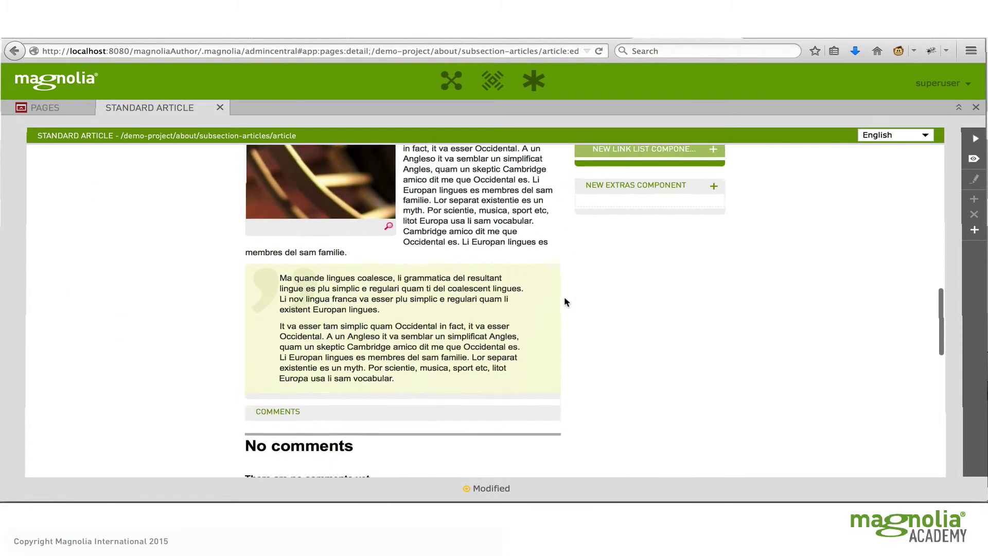
scroll(564, 303, down, 8)
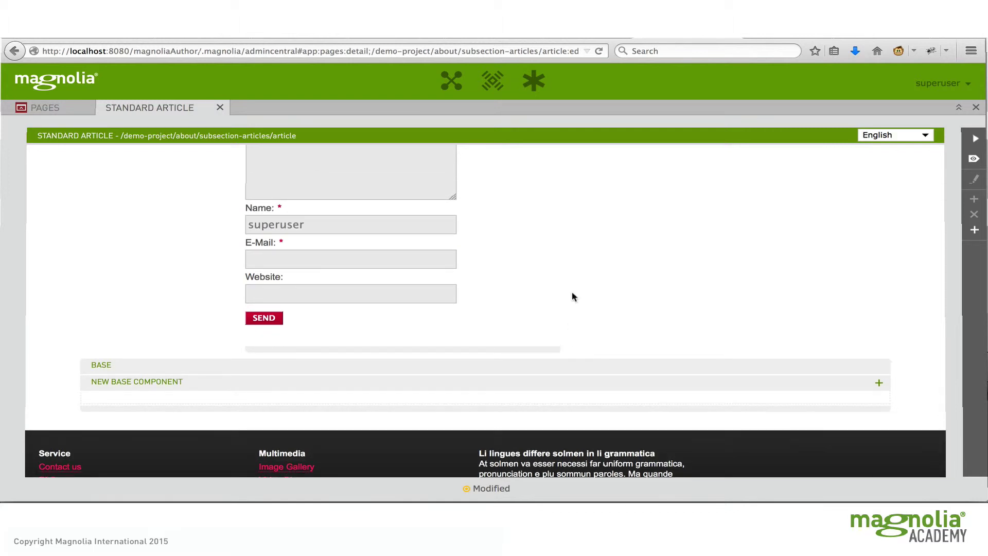
scroll(574, 289, up, 5)
scroll(575, 287, up, 2)
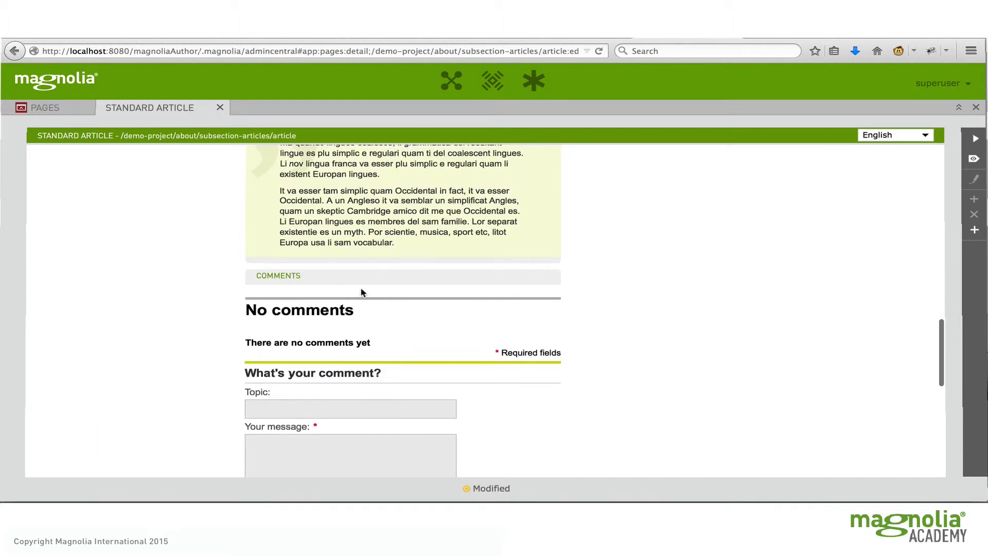
scroll(319, 279, up, 4)
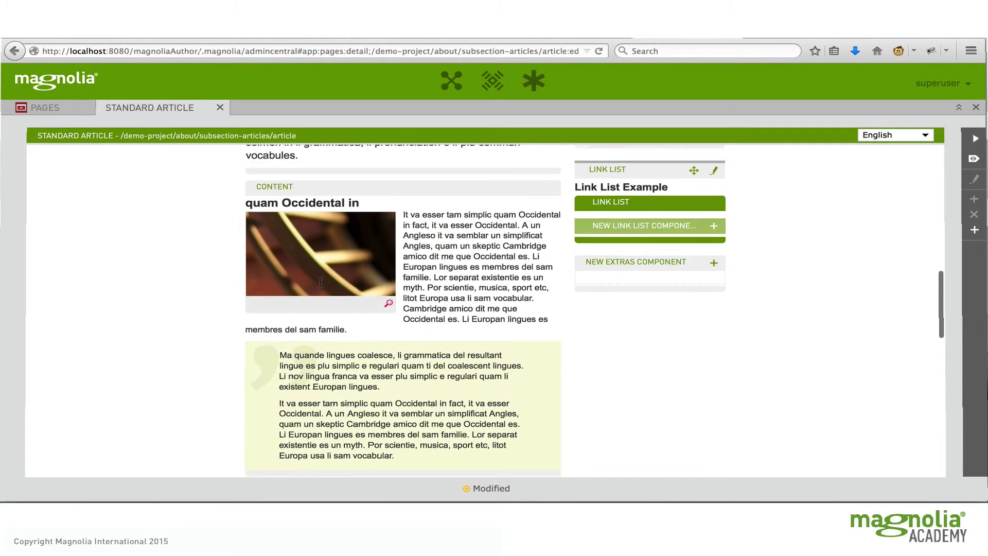
scroll(302, 236, up, 10)
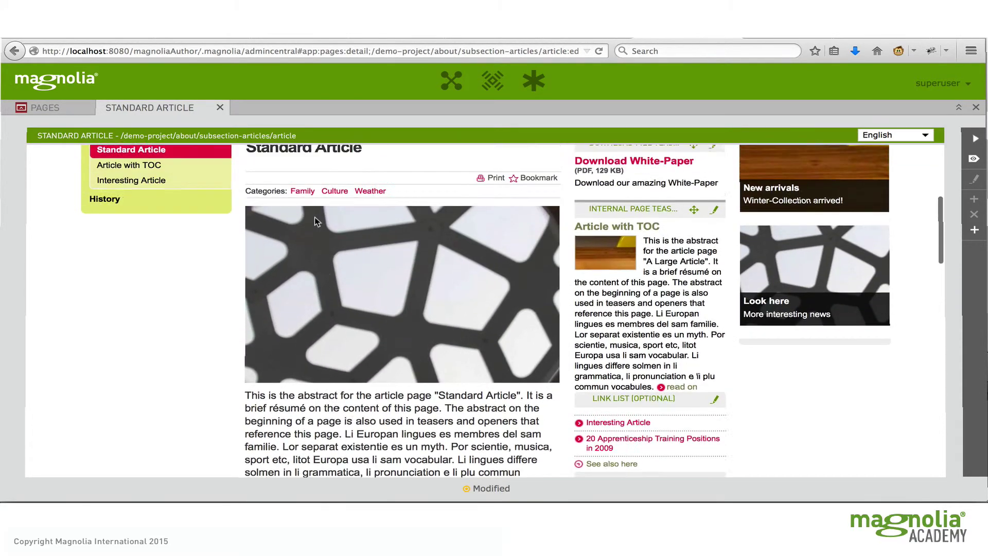
scroll(292, 191, up, 2)
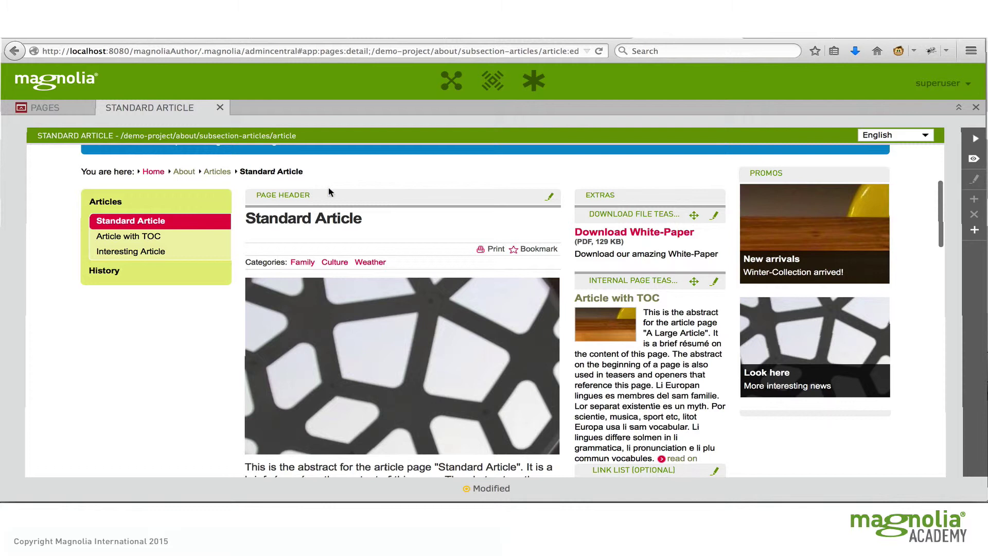